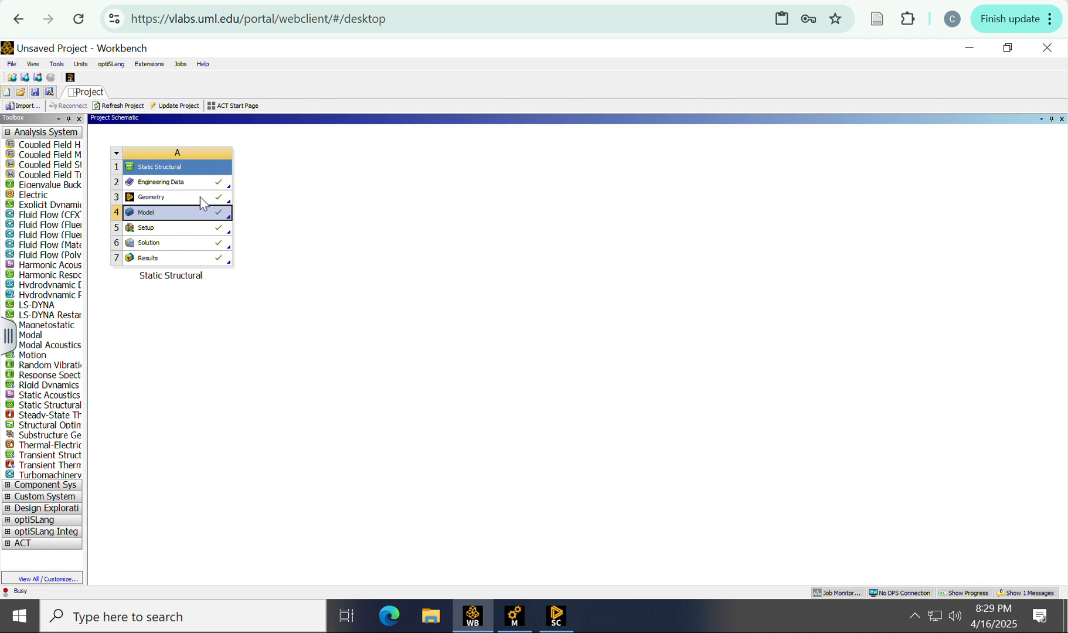
Step: Leave the project schematic's Geometry cell and switch to the beam model open in SpaceClaim
{"action": "left_click", "coordinate": [201, 197]}
{"action": "right_click", "coordinate": [200, 197]}
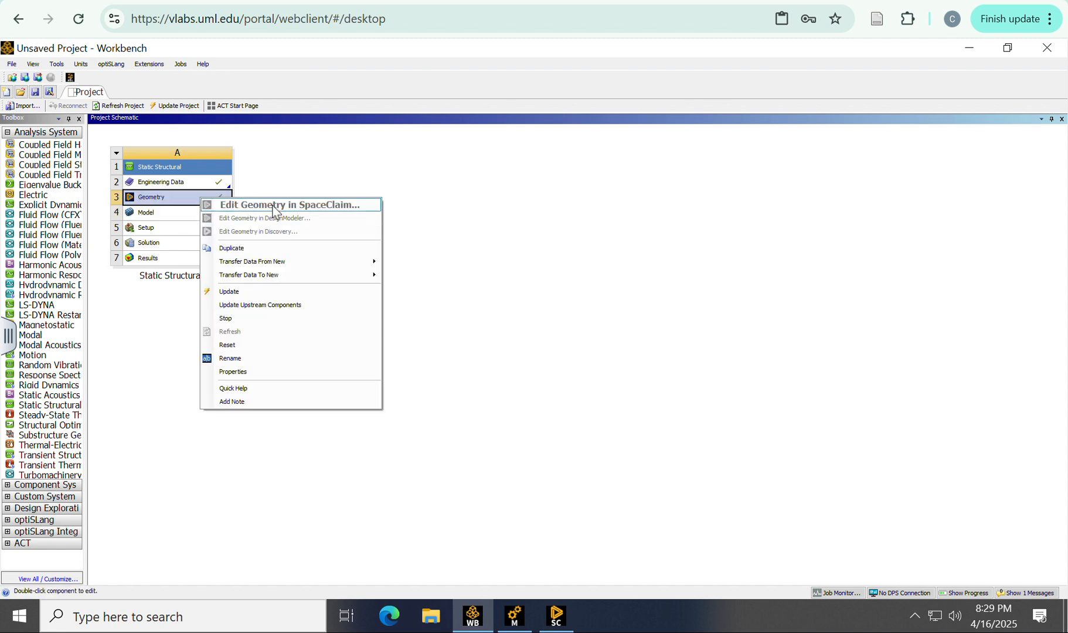
{"action": "left_click", "coordinate": [555, 619]}
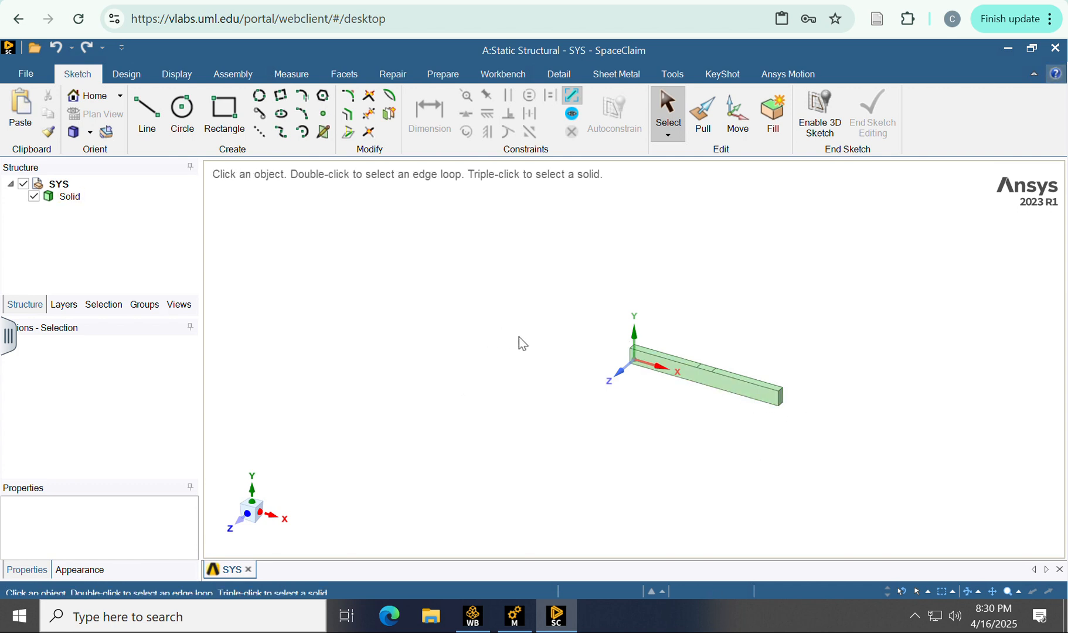
Step: Activate the Pull tool and point out the beam's upper edge and long side face without offsetting them
{"action": "left_click", "coordinate": [703, 114]}
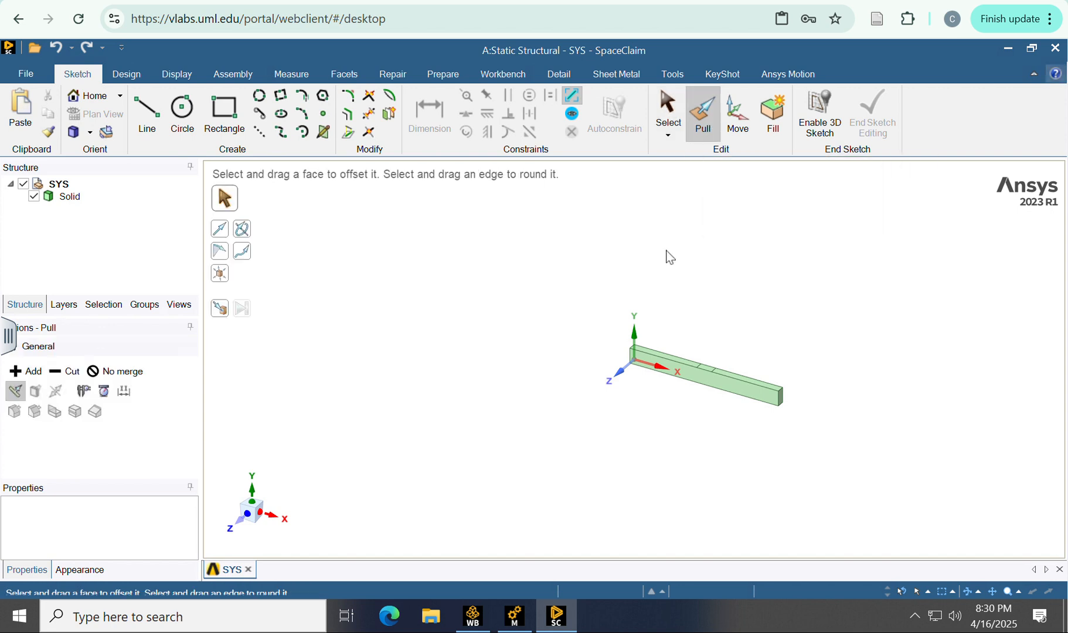
{"action": "left_click", "coordinate": [675, 367]}
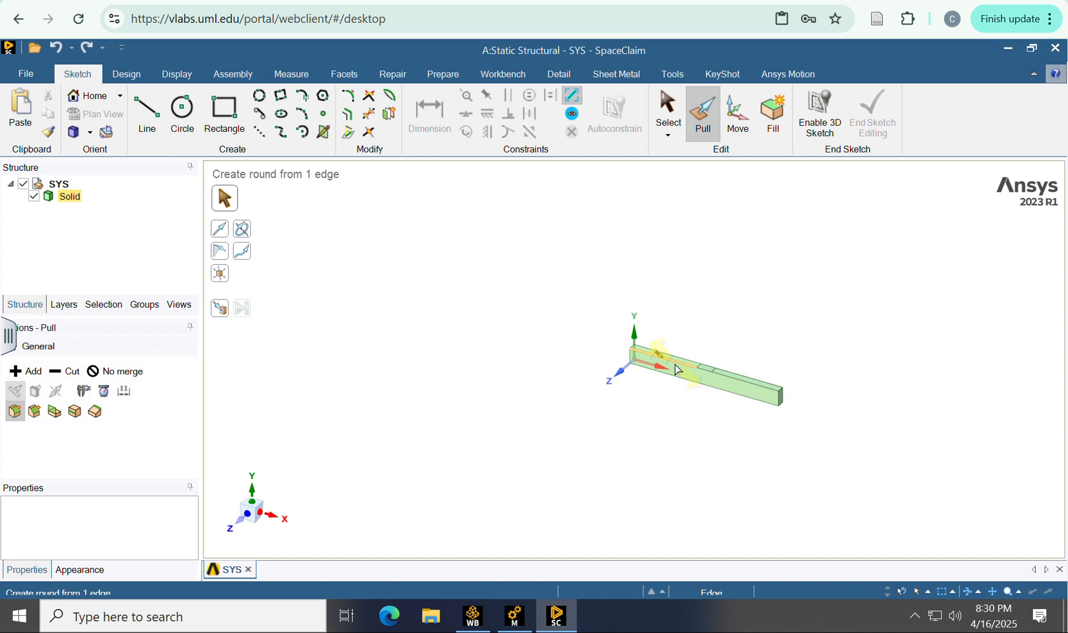
{"action": "left_click", "coordinate": [692, 380]}
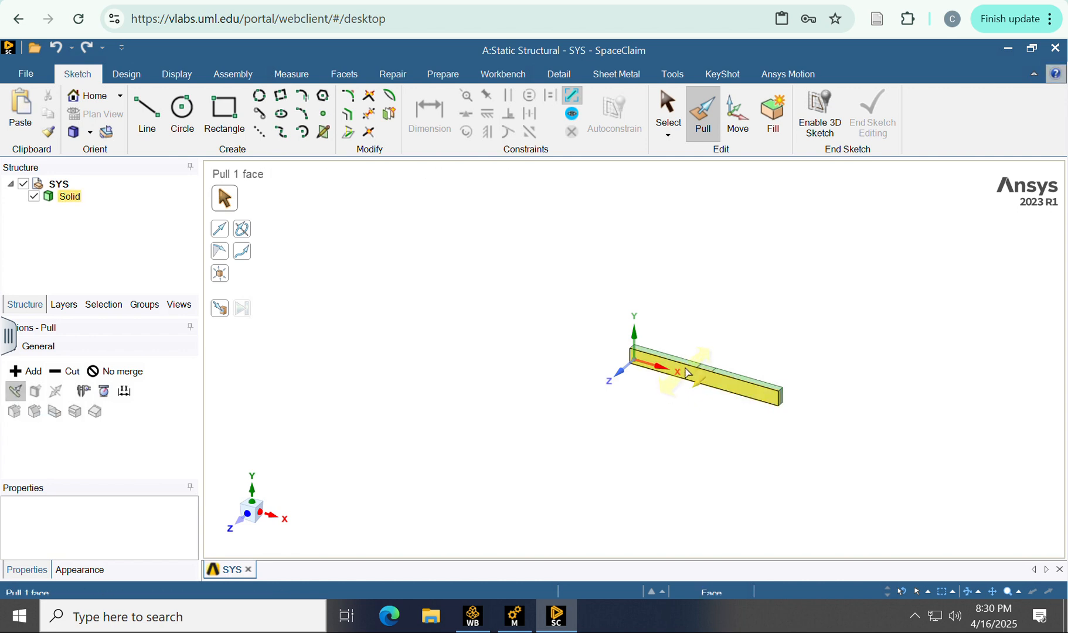
{"action": "left_click", "coordinate": [705, 370]}
{"action": "left_click", "coordinate": [805, 410]}
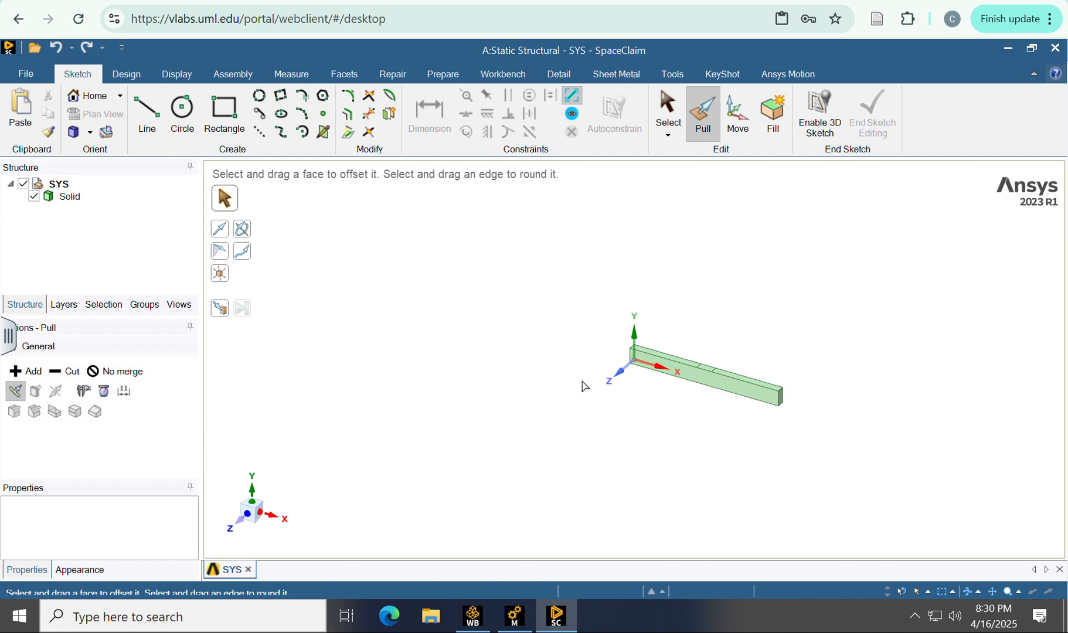
Step: Activate the Split tool and point out the small face in the middle of the beam's top
{"action": "left_click", "coordinate": [131, 78]}
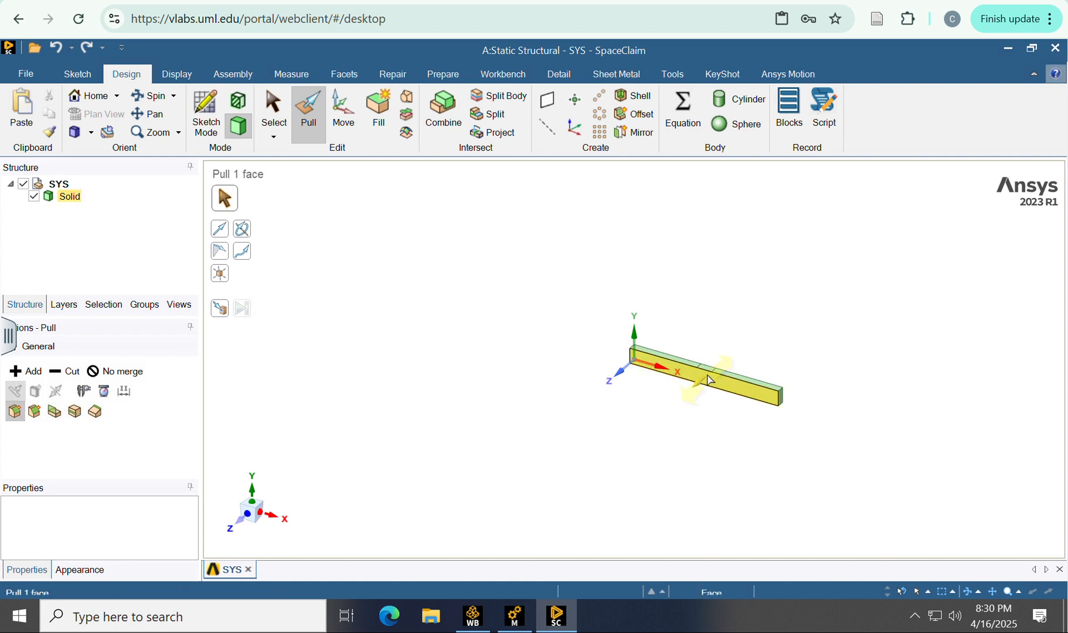
{"action": "left_click", "coordinate": [499, 121]}
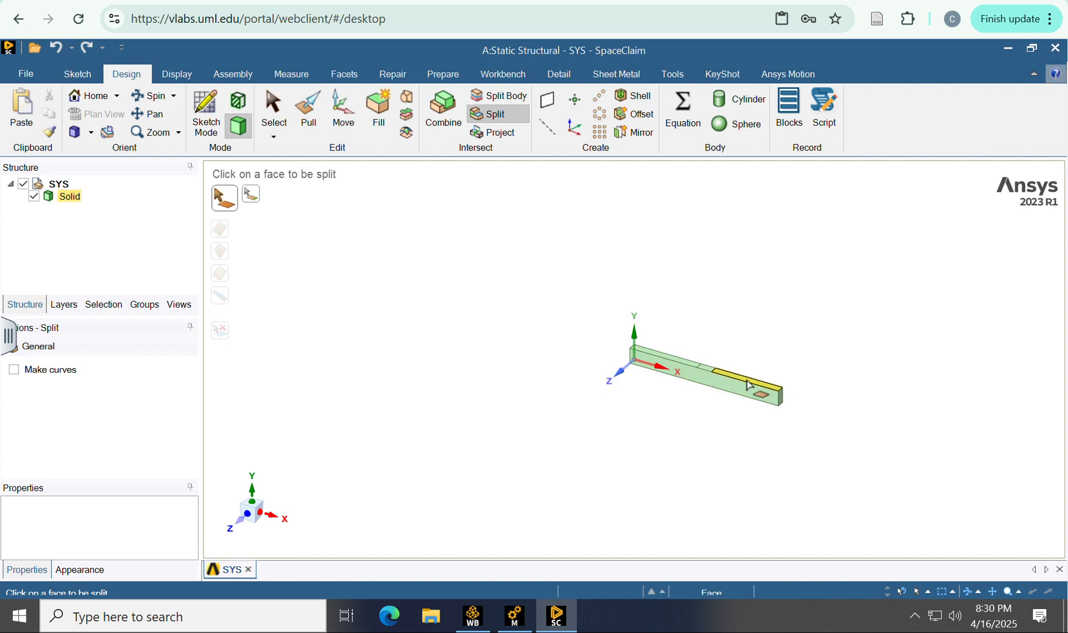
{"action": "left_click", "coordinate": [709, 373]}
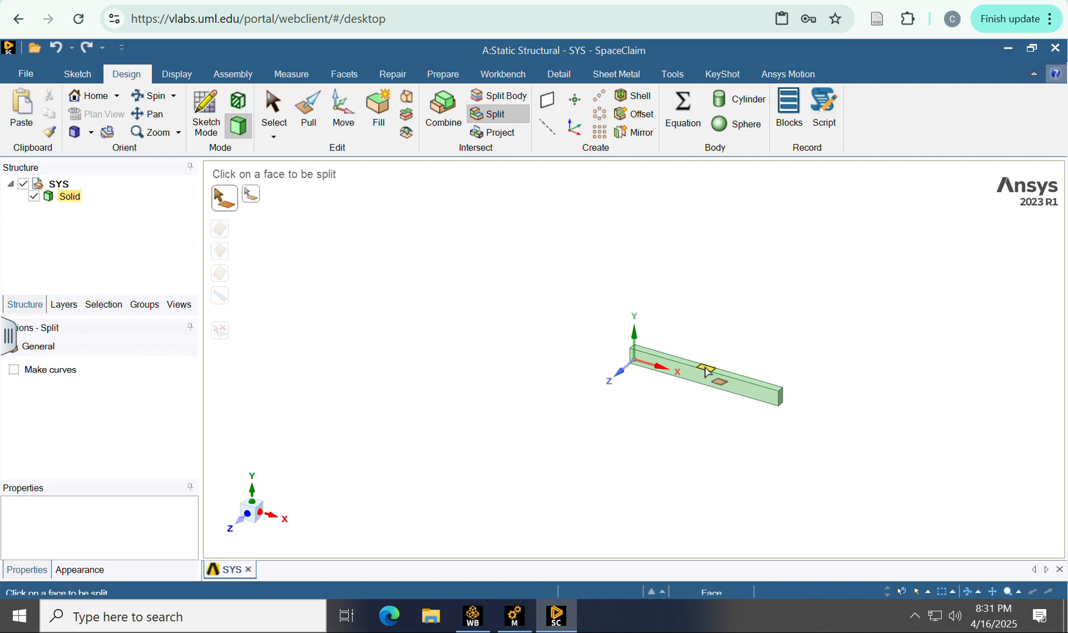
{"action": "left_click", "coordinate": [707, 370]}
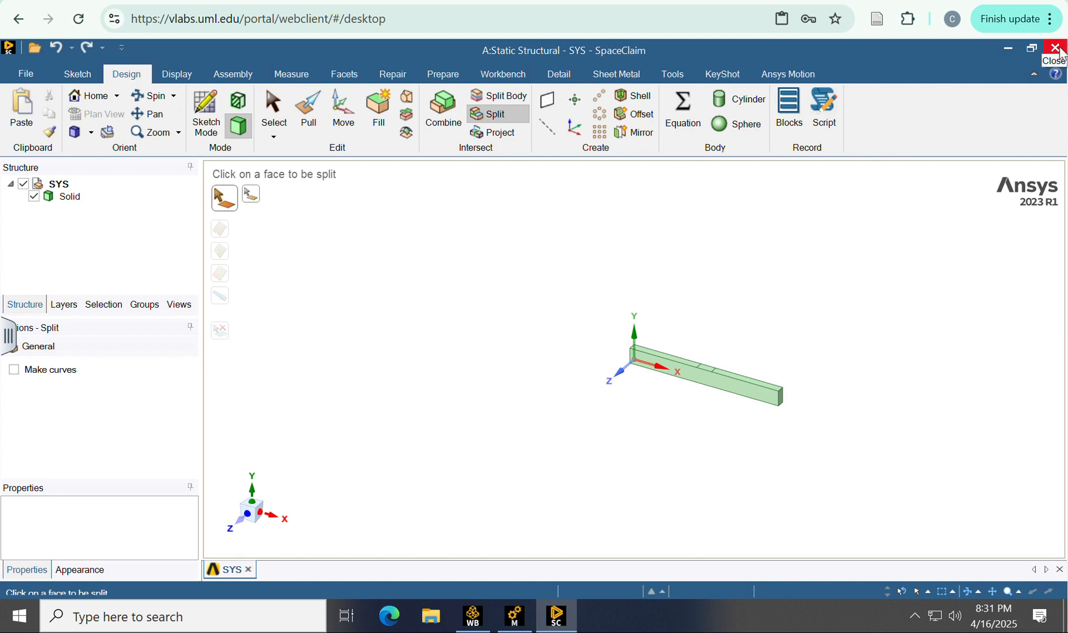
Step: Return to the Workbench schematic to point out the Model cell and switch to the Mechanical window
{"action": "left_click", "coordinate": [472, 616]}
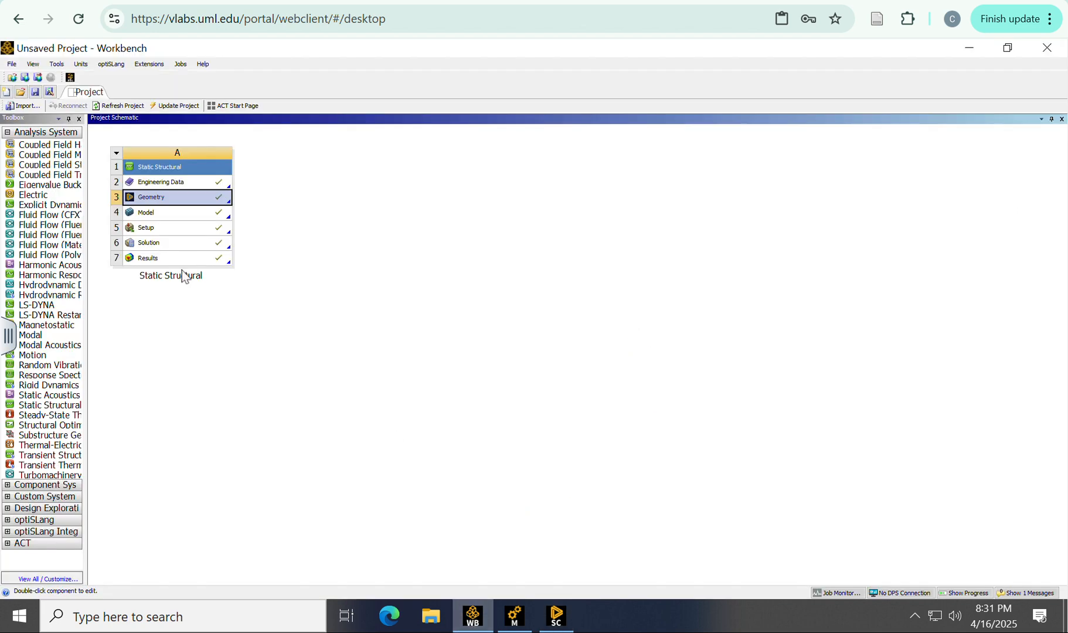
{"action": "right_click", "coordinate": [156, 210]}
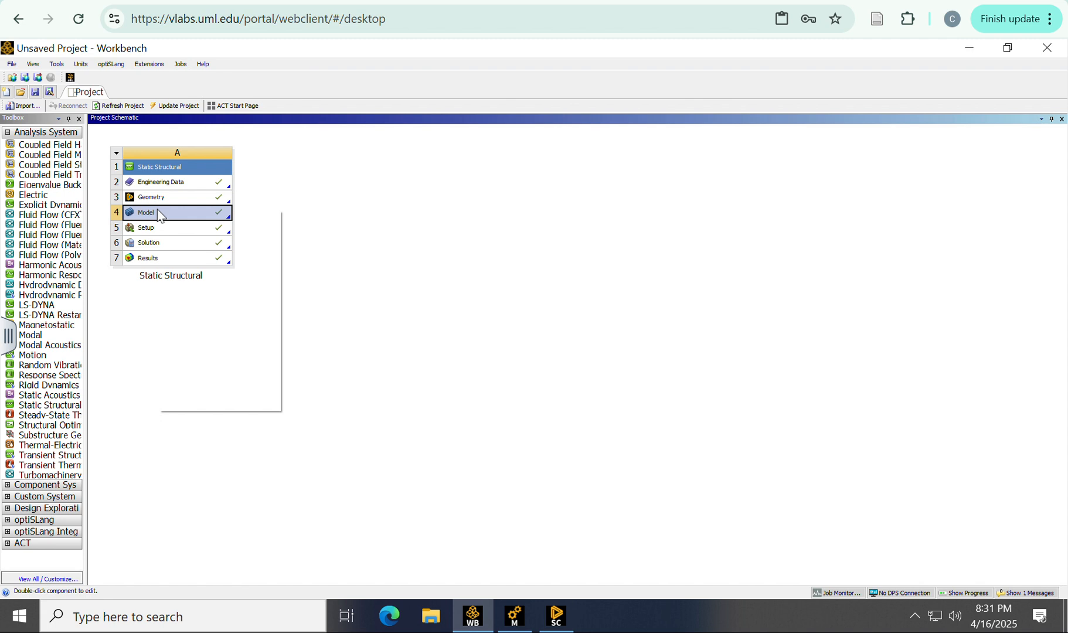
{"action": "mouse_move", "coordinate": [514, 623]}
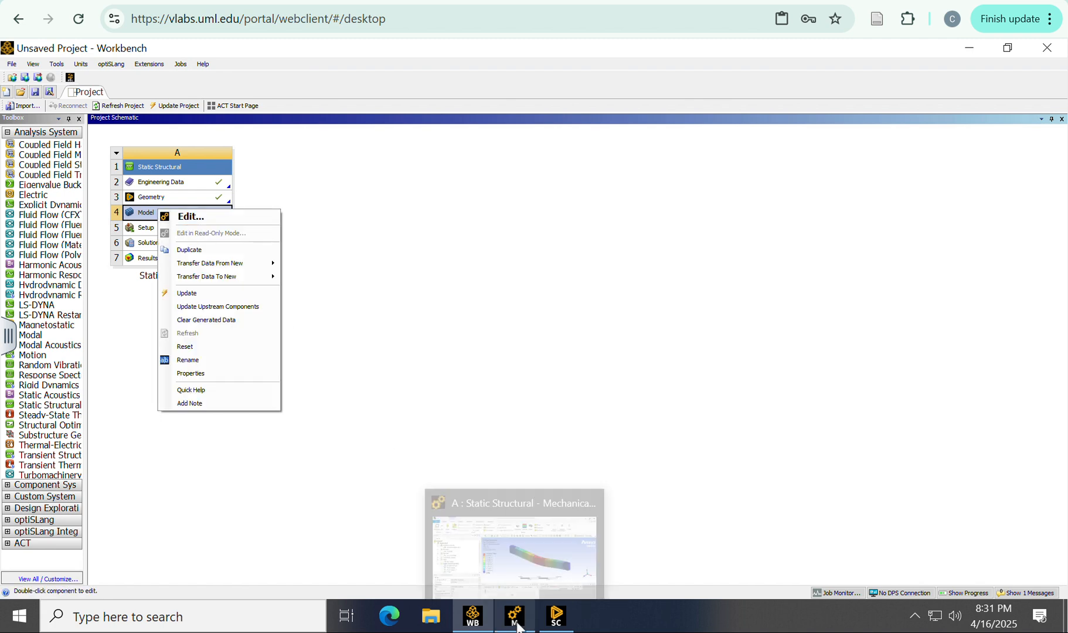
{"action": "left_click", "coordinate": [514, 623]}
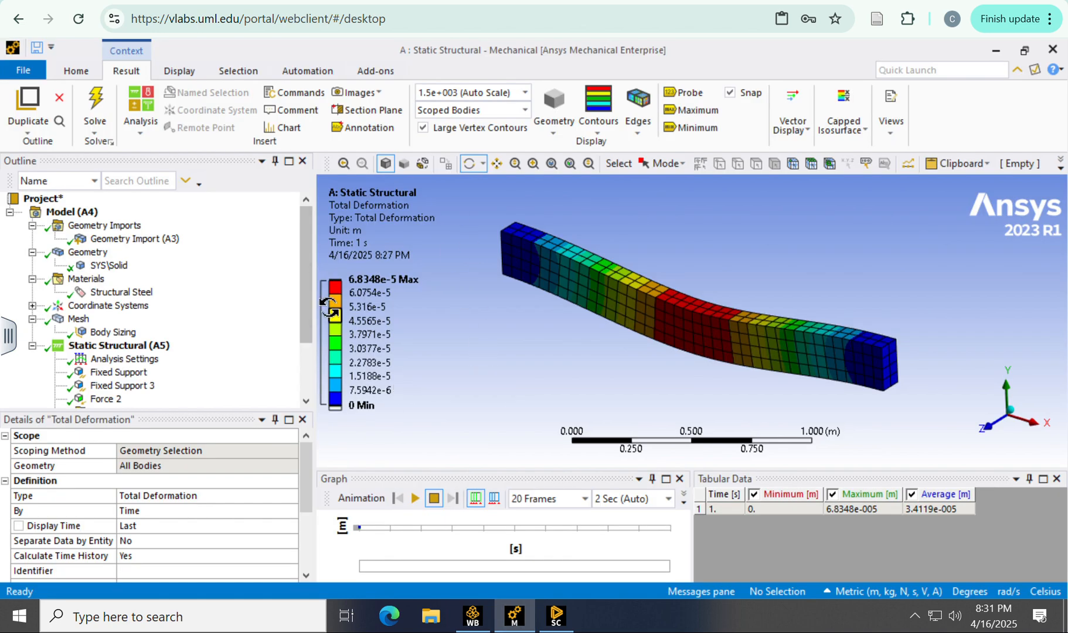
Step: Show the imported beam geometry, view it along the axes and finish in the isometric view
{"action": "left_click", "coordinate": [106, 238]}
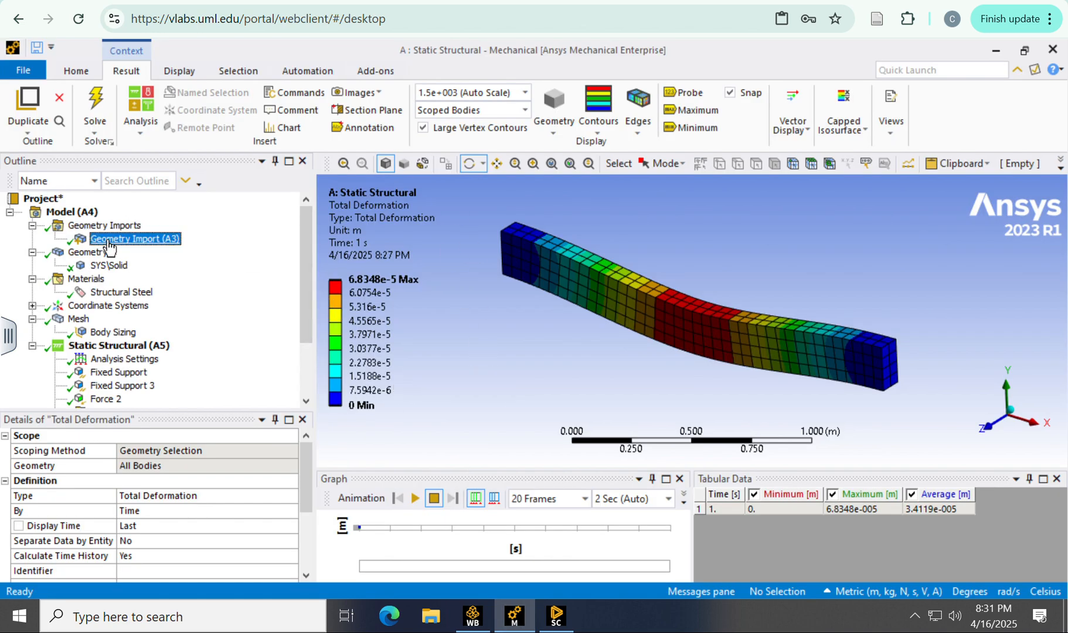
{"action": "left_click_drag", "start_coordinate": [612, 276], "coordinate": [746, 245]}
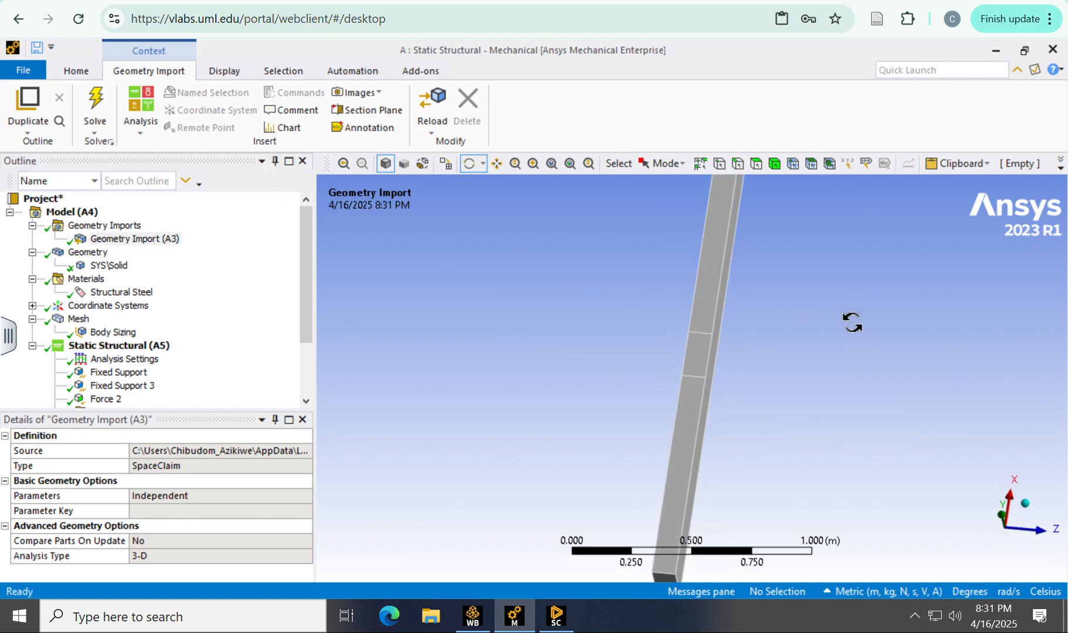
{"action": "left_click", "coordinate": [1009, 495]}
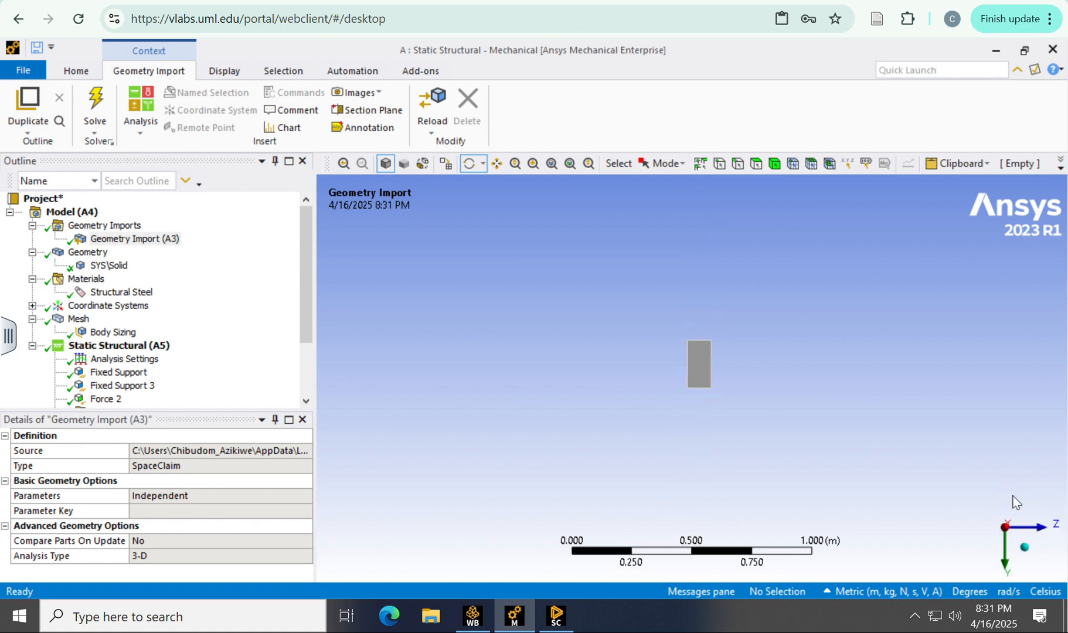
{"action": "left_click", "coordinate": [1007, 553]}
{"action": "left_click", "coordinate": [1036, 530]}
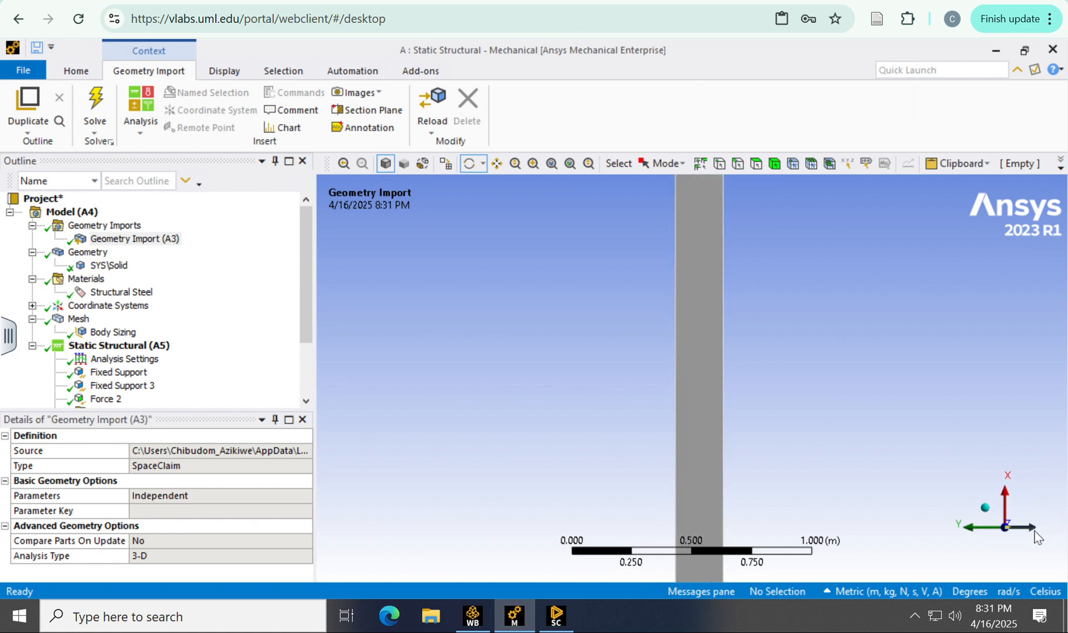
{"action": "left_click", "coordinate": [980, 503]}
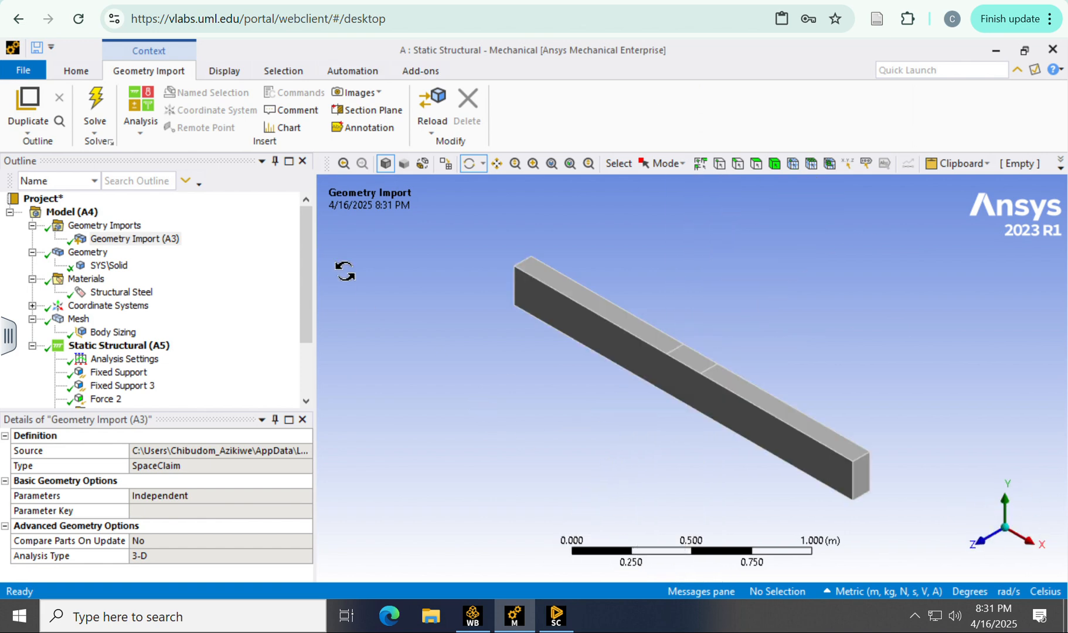
Step: Review the beam's solid body and its Structural Steel material properties
{"action": "left_click", "coordinate": [108, 265]}
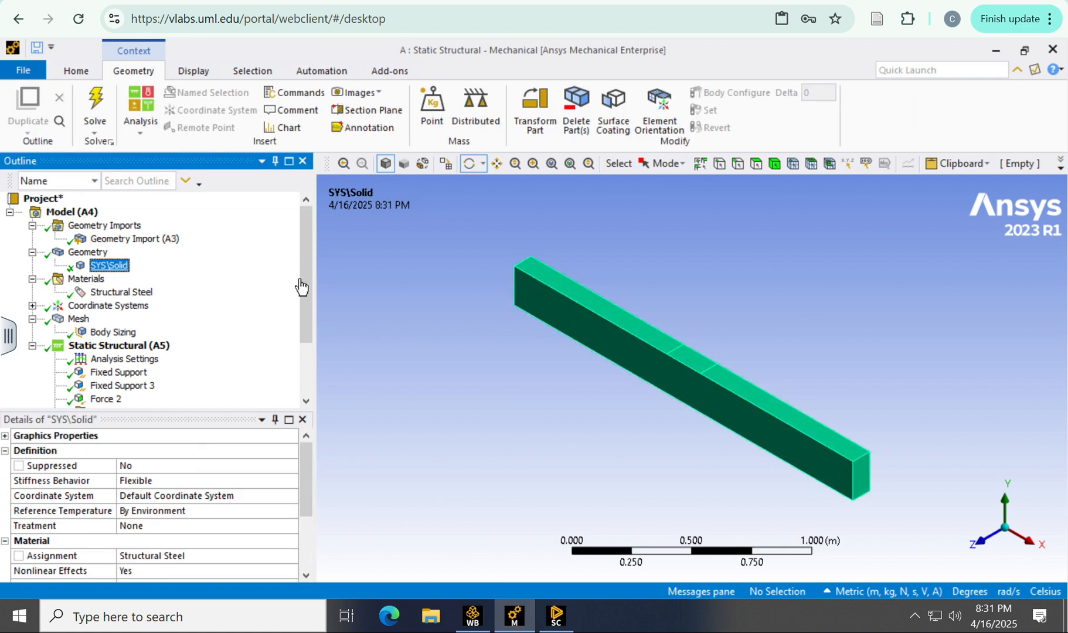
{"action": "left_click", "coordinate": [121, 291]}
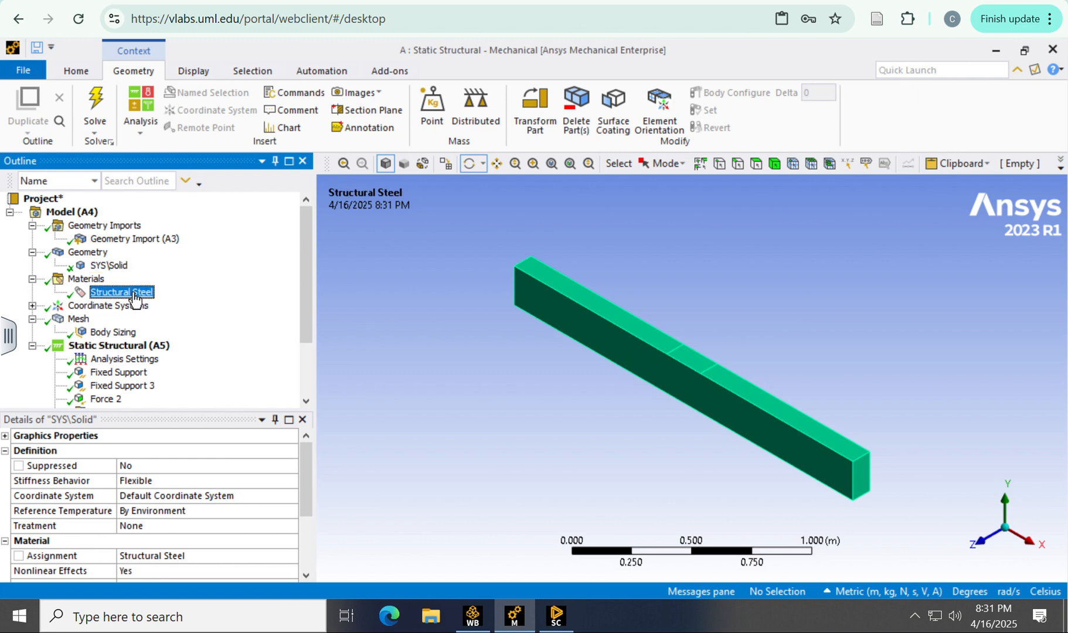
Step: Examine the beam's mesh and the element size set in its Body Sizing control
{"action": "left_click", "coordinate": [79, 319]}
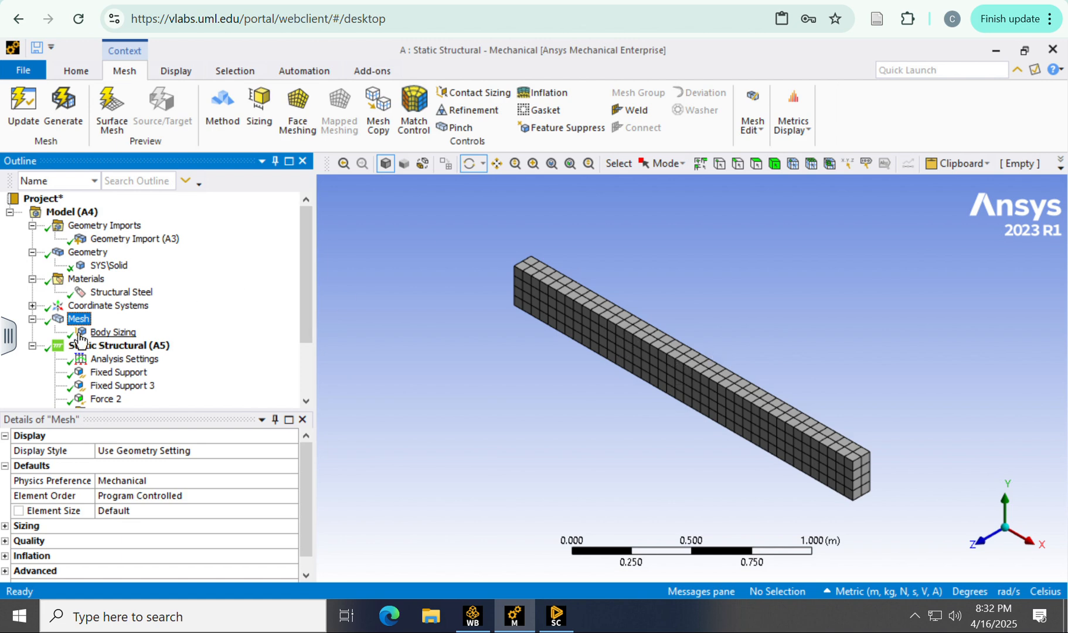
{"action": "left_click", "coordinate": [103, 332]}
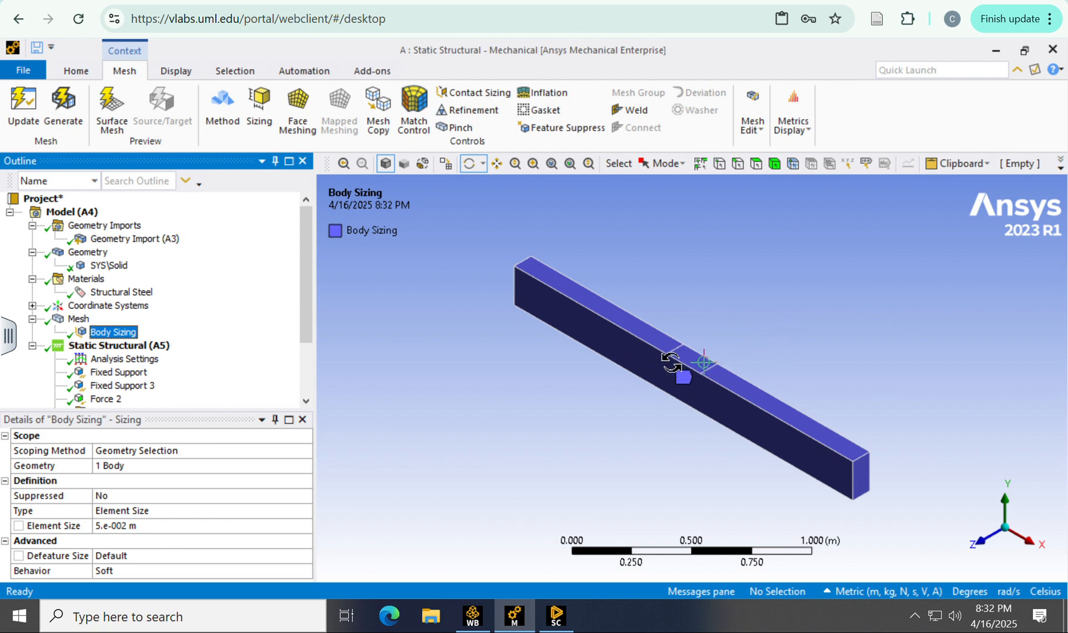
{"action": "left_click", "coordinate": [77, 319]}
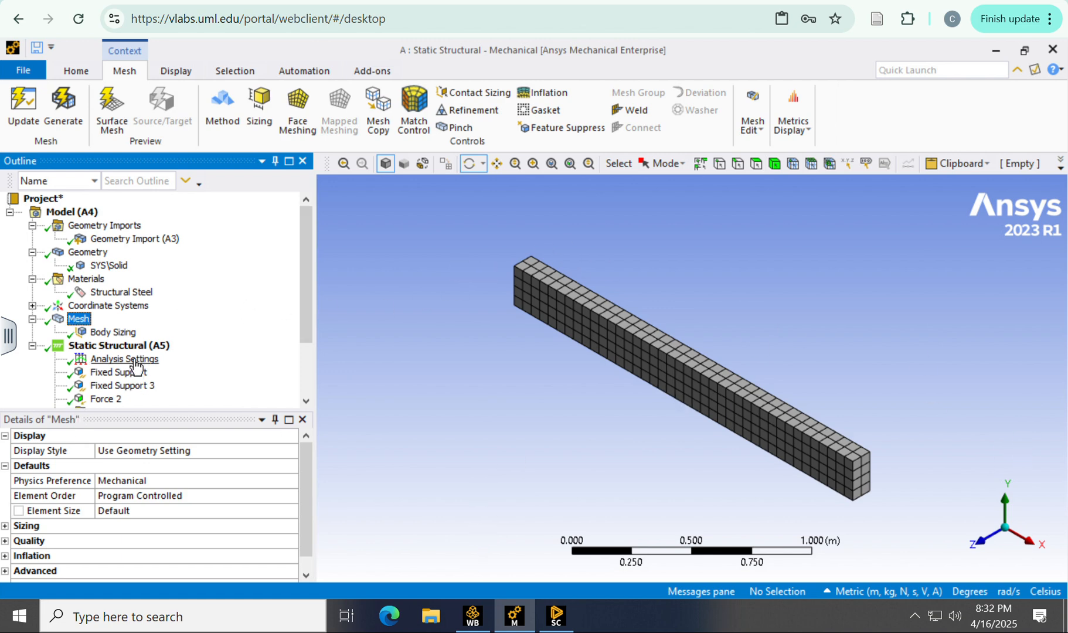
{"action": "scroll", "coordinate": [133, 366], "scroll_direction": "down", "scroll_amount": 2}
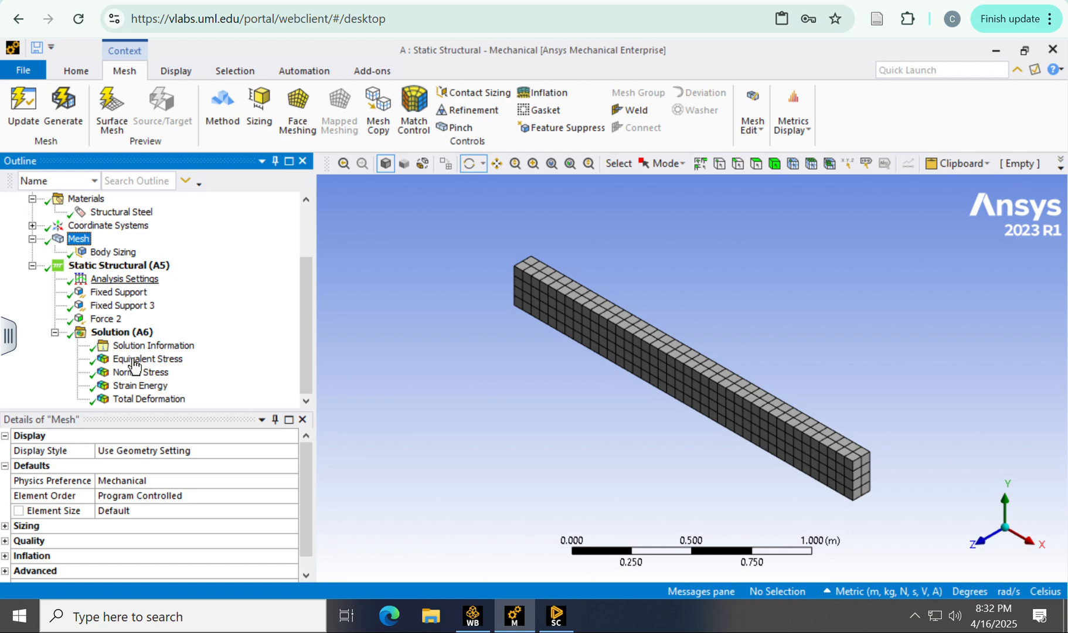
{"action": "scroll", "coordinate": [134, 366], "scroll_direction": "up", "scroll_amount": 2}
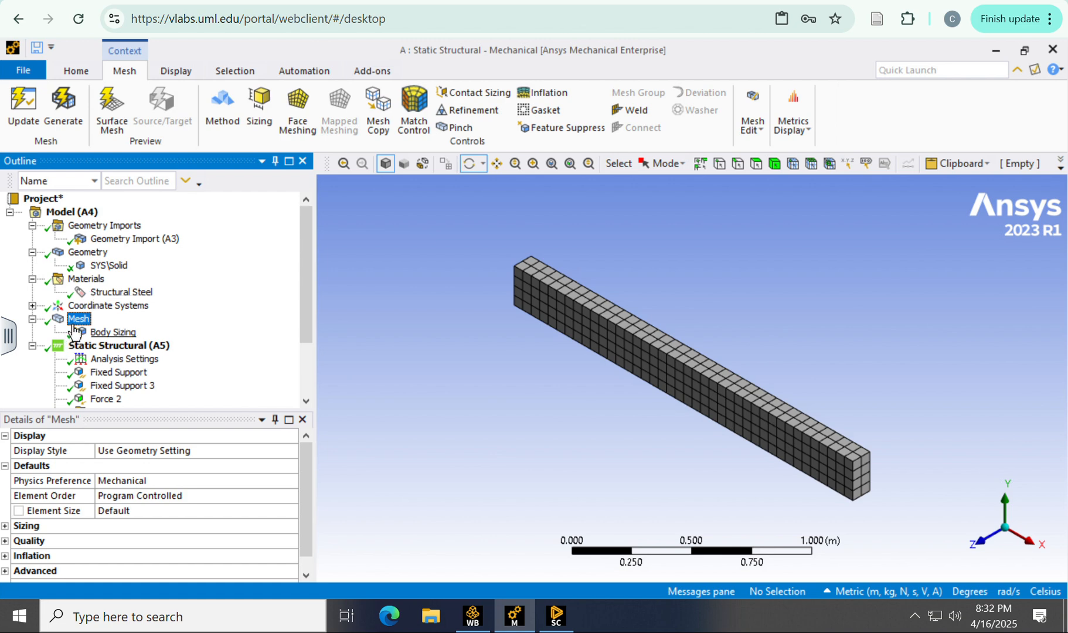
Step: Review the loads and supports of the Static Structural environment and the face scoped to the first Fixed Support
{"action": "scroll", "coordinate": [76, 333], "scroll_direction": "down", "scroll_amount": 2}
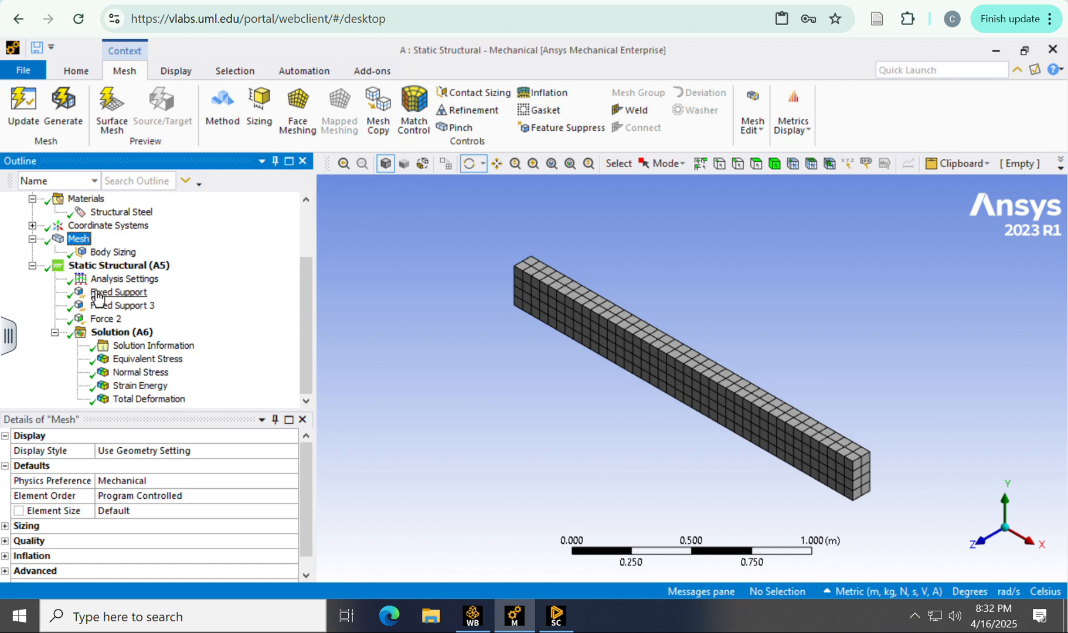
{"action": "left_click", "coordinate": [108, 265]}
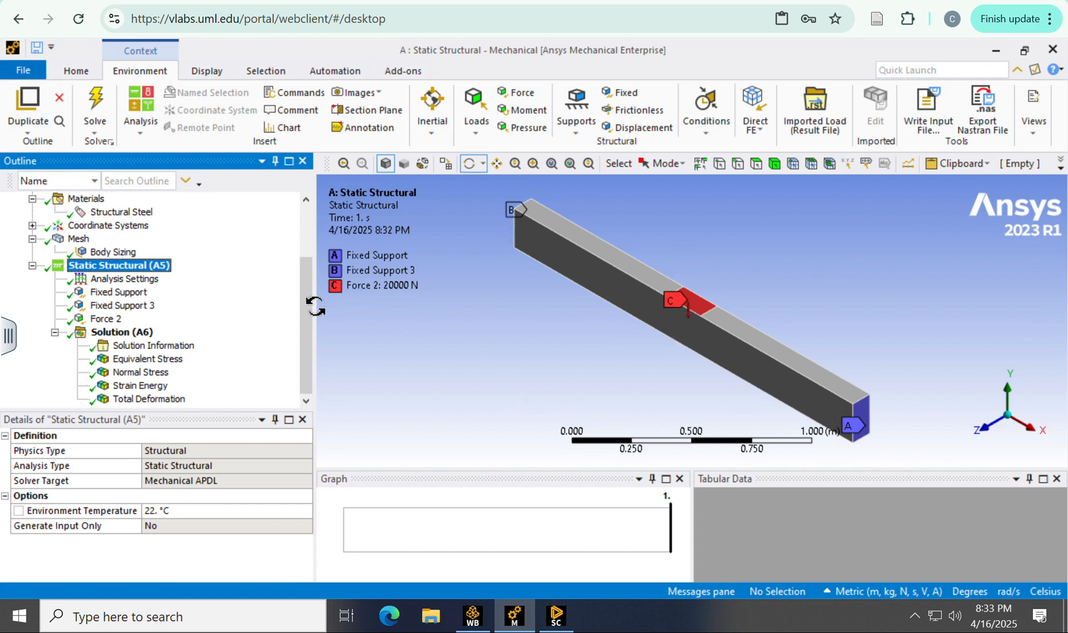
{"action": "left_click", "coordinate": [113, 294]}
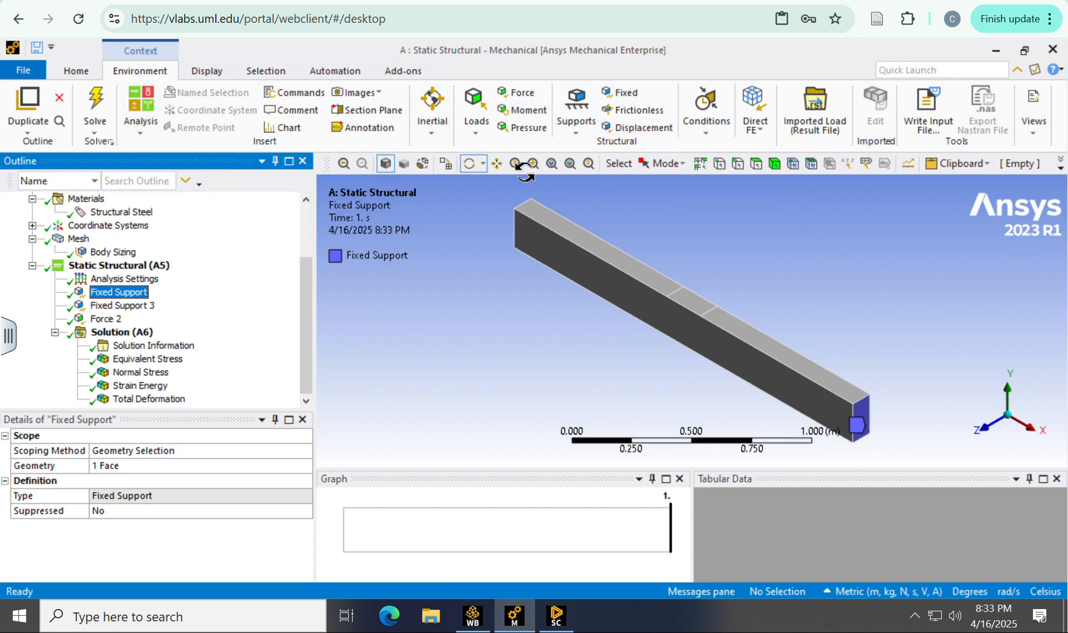
Step: Examine the definition of Force 2, including its scoped face and its X, Y and Z components
{"action": "left_click", "coordinate": [100, 321]}
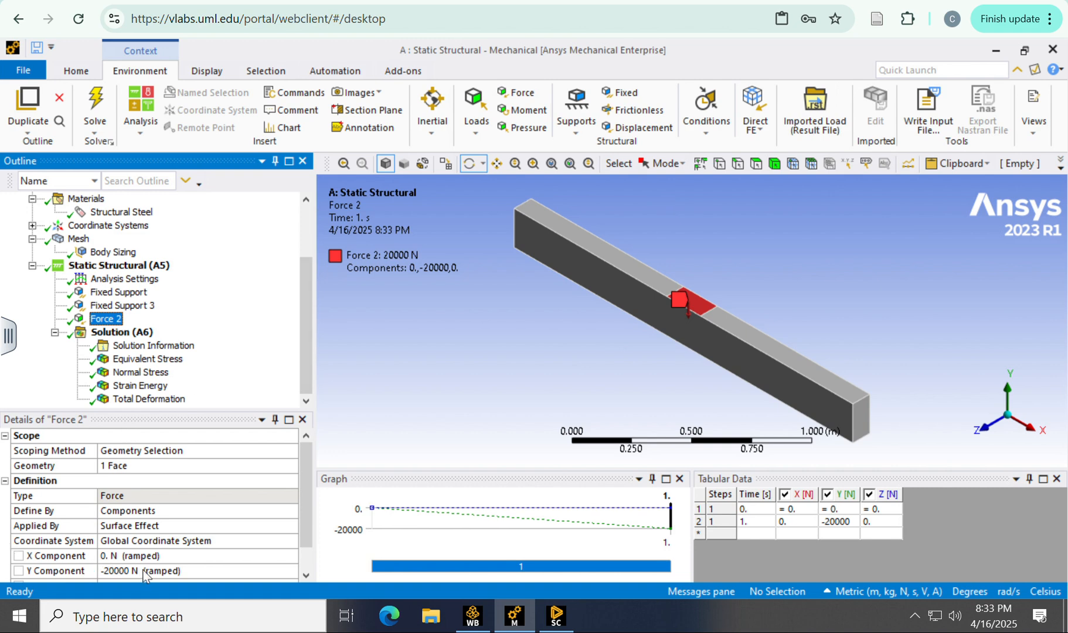
{"action": "scroll", "coordinate": [213, 577], "scroll_direction": "down", "scroll_amount": 1}
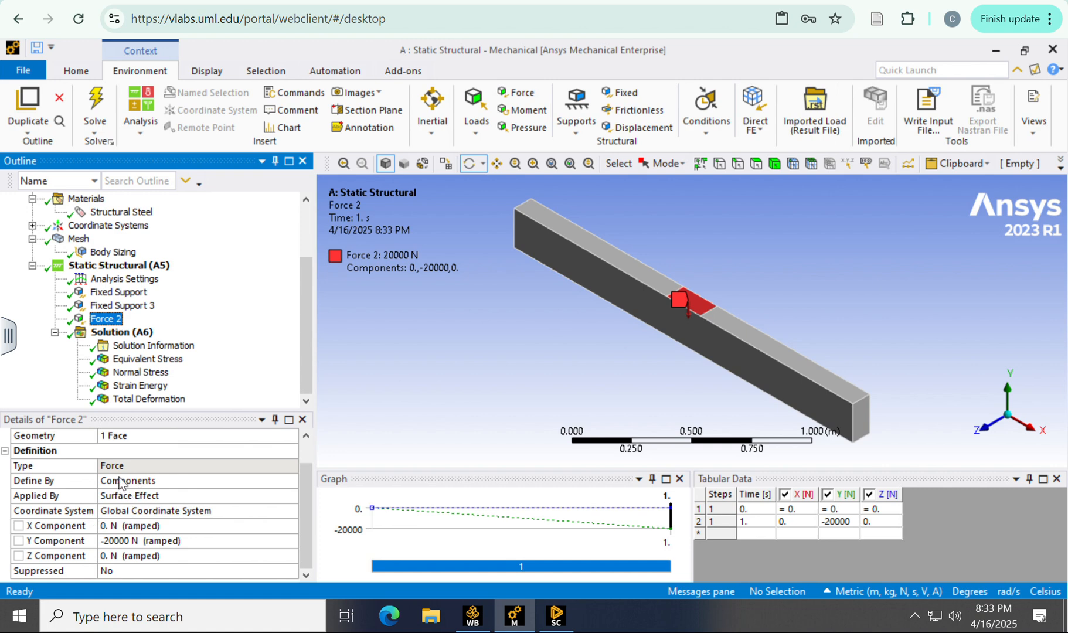
{"action": "scroll", "coordinate": [120, 482], "scroll_direction": "up", "scroll_amount": 1}
{"action": "scroll", "coordinate": [120, 480], "scroll_direction": "down", "scroll_amount": 1}
{"action": "scroll", "coordinate": [103, 486], "scroll_direction": "up", "scroll_amount": 1}
{"action": "scroll", "coordinate": [102, 486], "scroll_direction": "down", "scroll_amount": 1}
{"action": "scroll", "coordinate": [102, 487], "scroll_direction": "up", "scroll_amount": 1}
{"action": "scroll", "coordinate": [102, 486], "scroll_direction": "down", "scroll_amount": 1}
{"action": "scroll", "coordinate": [102, 484], "scroll_direction": "up", "scroll_amount": 1}
Step: Check the Define By options of Force 2, keeping Components as the definition
{"action": "left_click", "coordinate": [129, 509]}
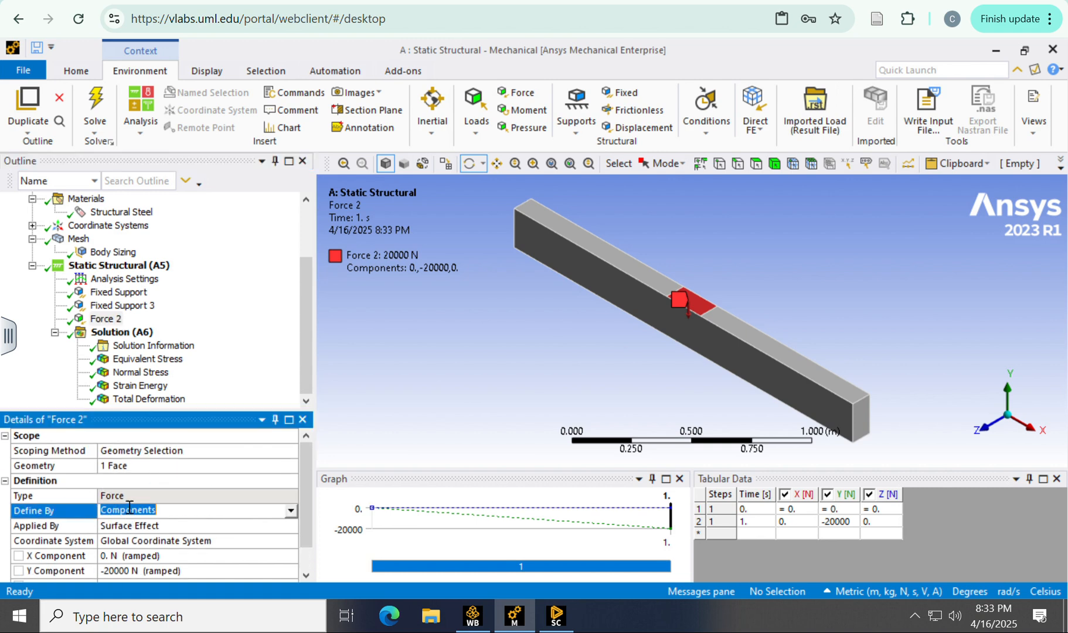
{"action": "left_click", "coordinate": [291, 510]}
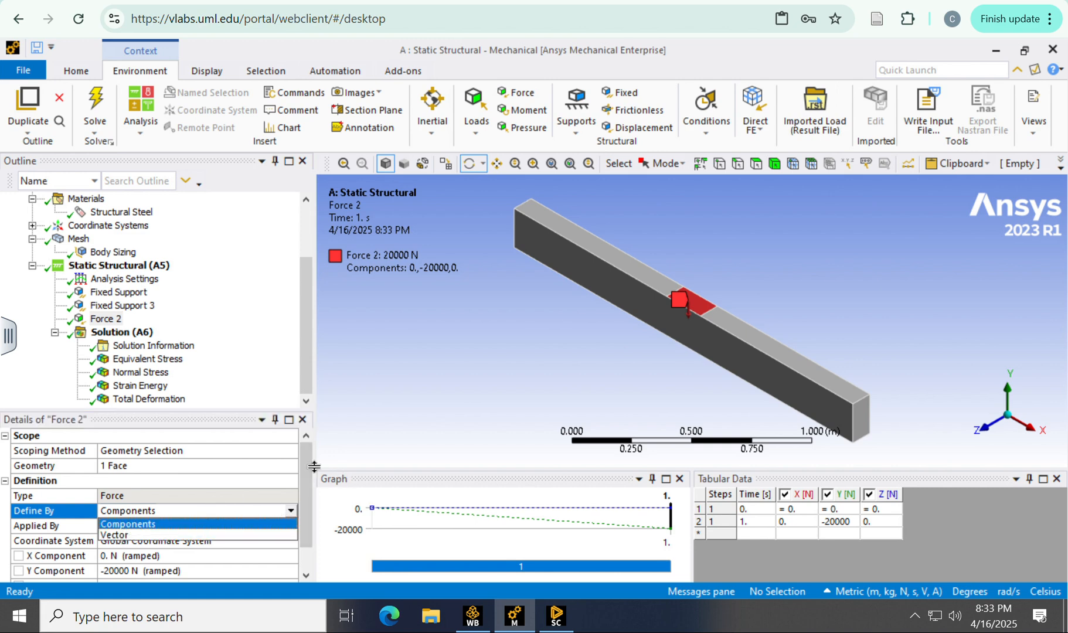
{"action": "left_click", "coordinate": [286, 474]}
{"action": "scroll", "coordinate": [120, 539], "scroll_direction": "down", "scroll_amount": 1}
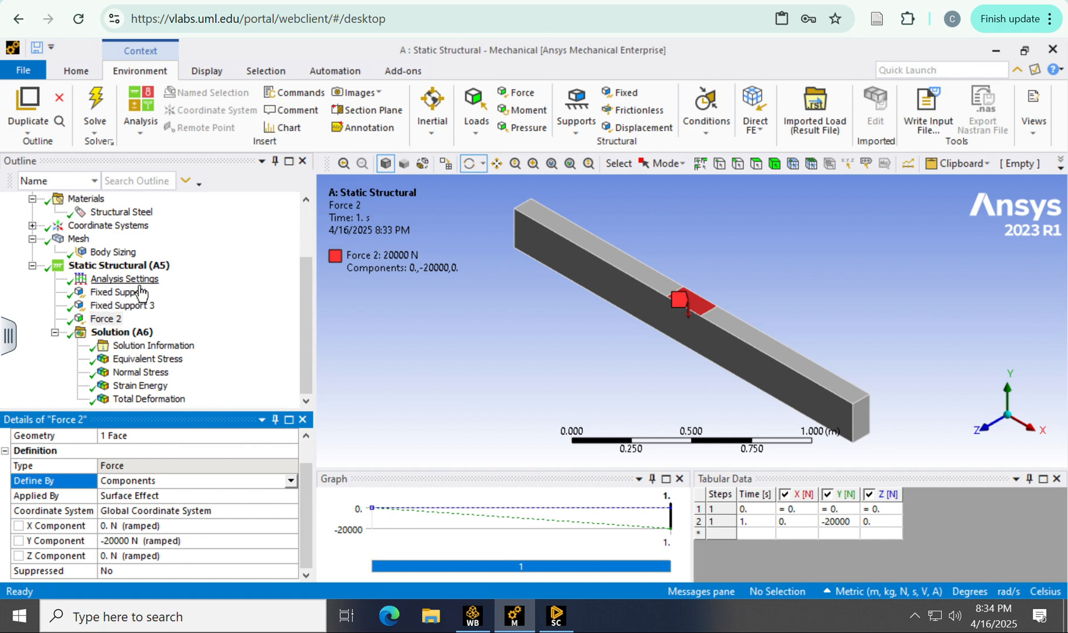
Step: Show all loads and supports of the Static Structural environment again and open the Solution details
{"action": "left_click", "coordinate": [123, 265]}
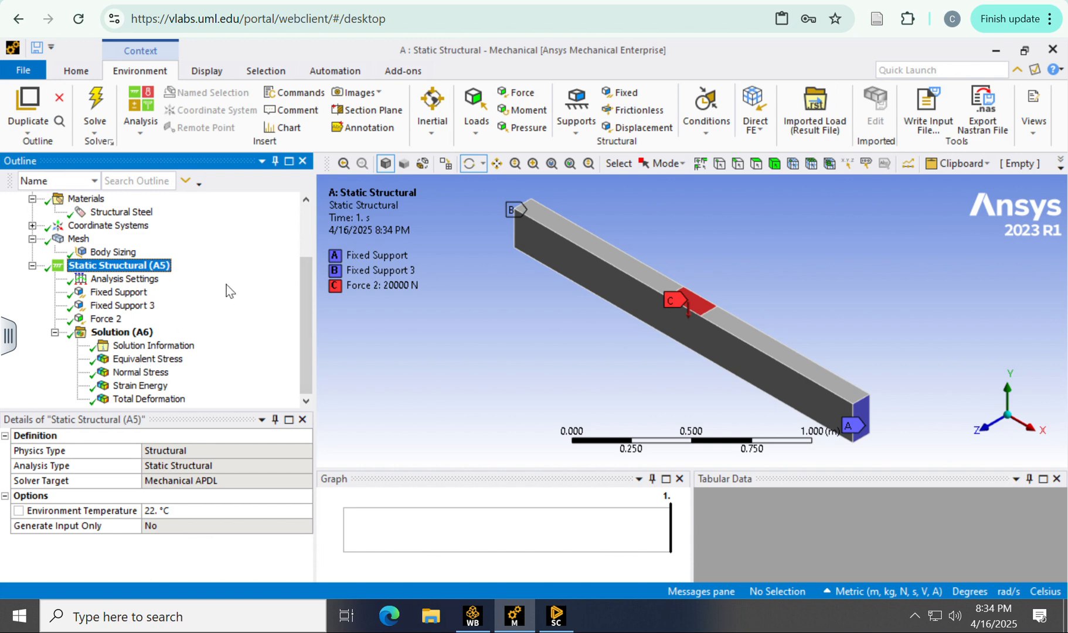
{"action": "left_click", "coordinate": [118, 332]}
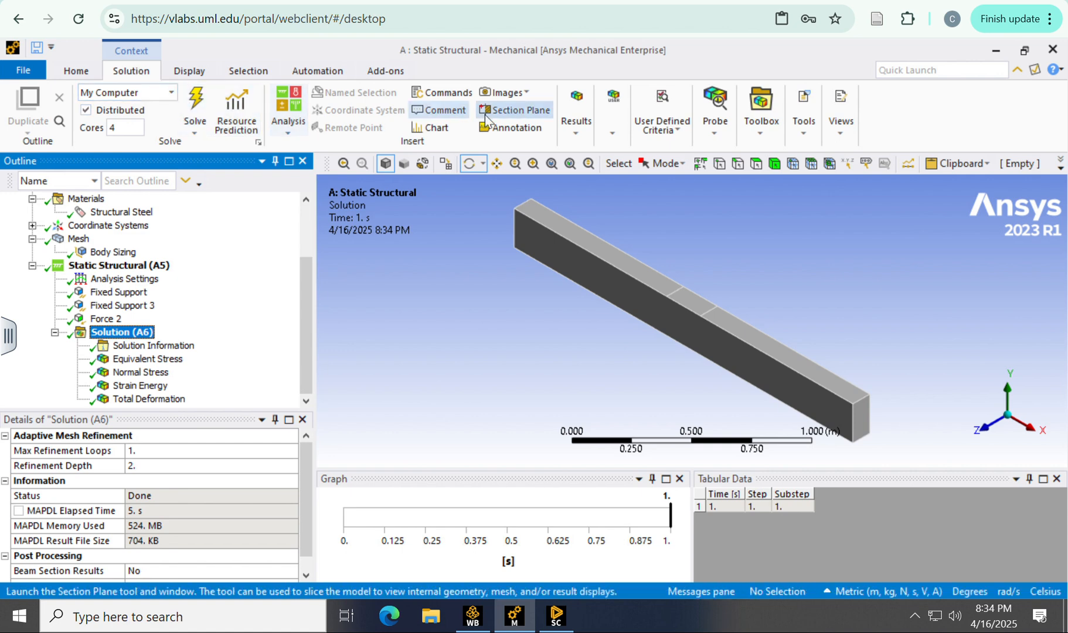
Step: Examine the deformation, strain, stress and energy result types available for insertion in the Solution, without adding any
{"action": "left_click", "coordinate": [583, 137]}
{"action": "left_click", "coordinate": [583, 197]}
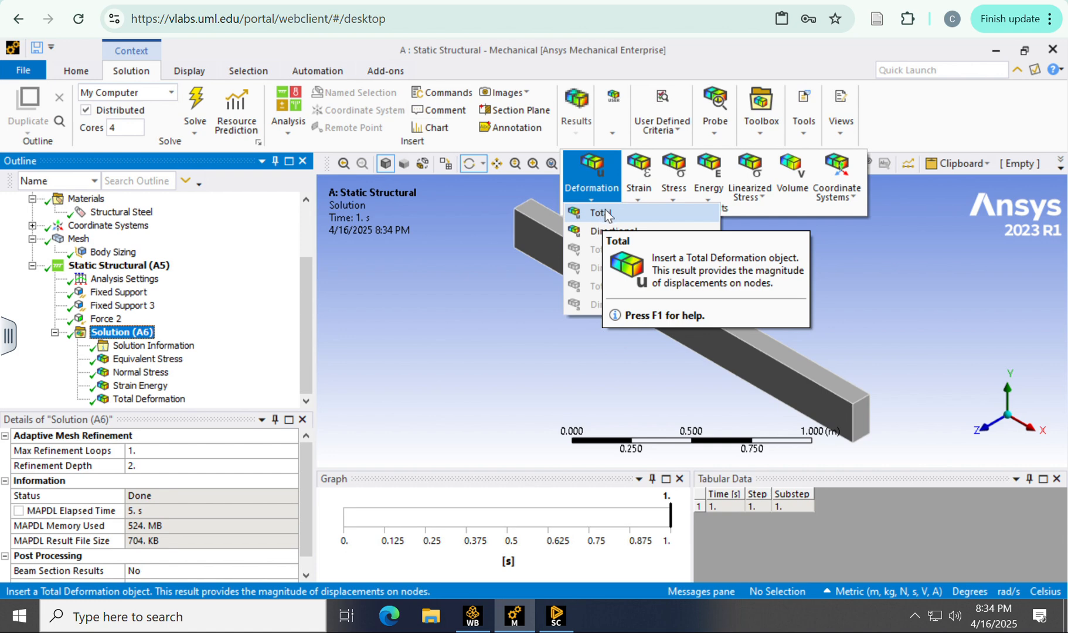
{"action": "left_click", "coordinate": [639, 181]}
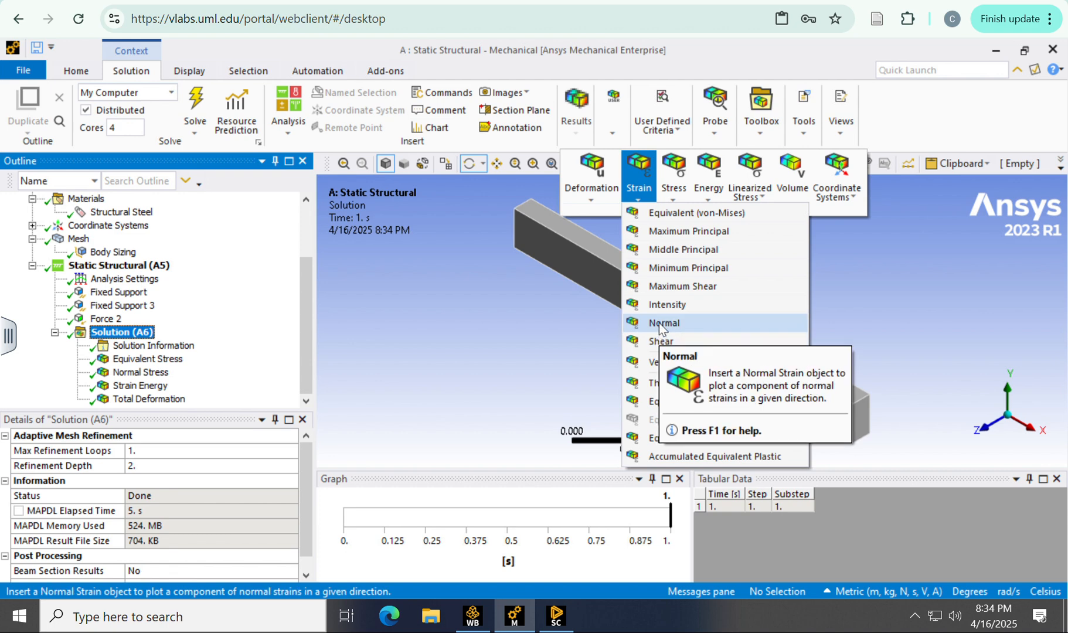
{"action": "left_click", "coordinate": [678, 191]}
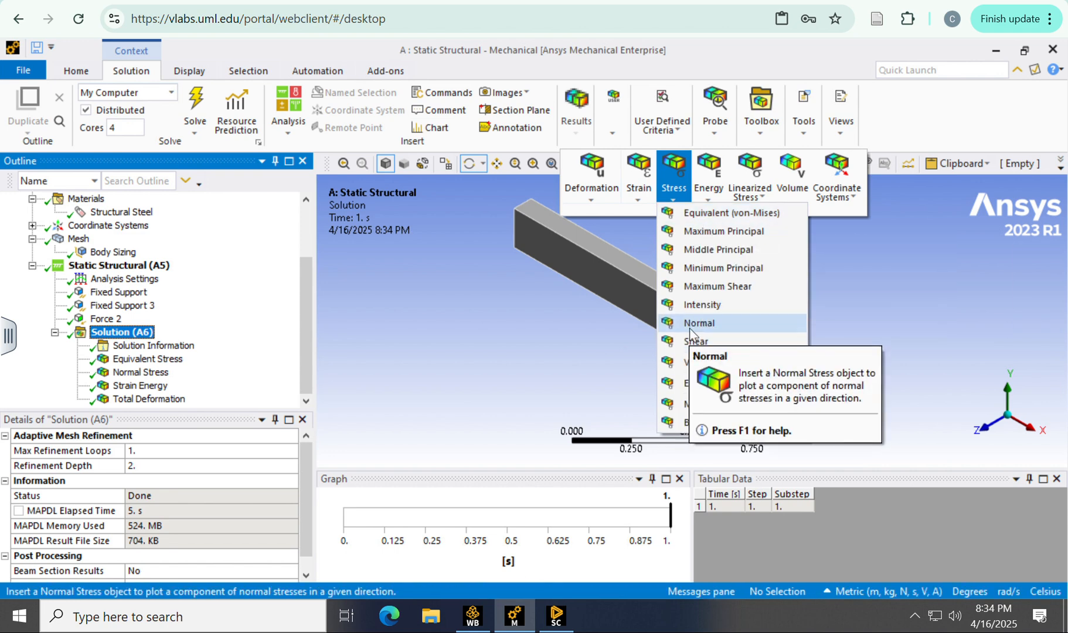
{"action": "left_click", "coordinate": [709, 178]}
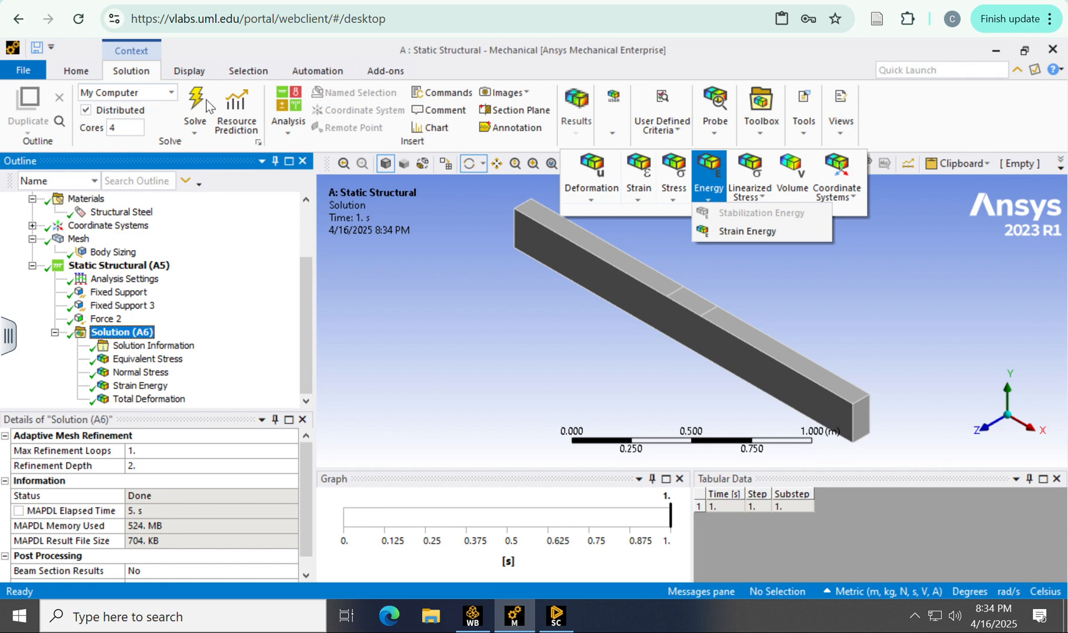
Step: Review the solved contour plots of Equivalent Stress, Normal Stress, Strain Energy and Total Deformation on the beam
{"action": "left_click", "coordinate": [143, 360]}
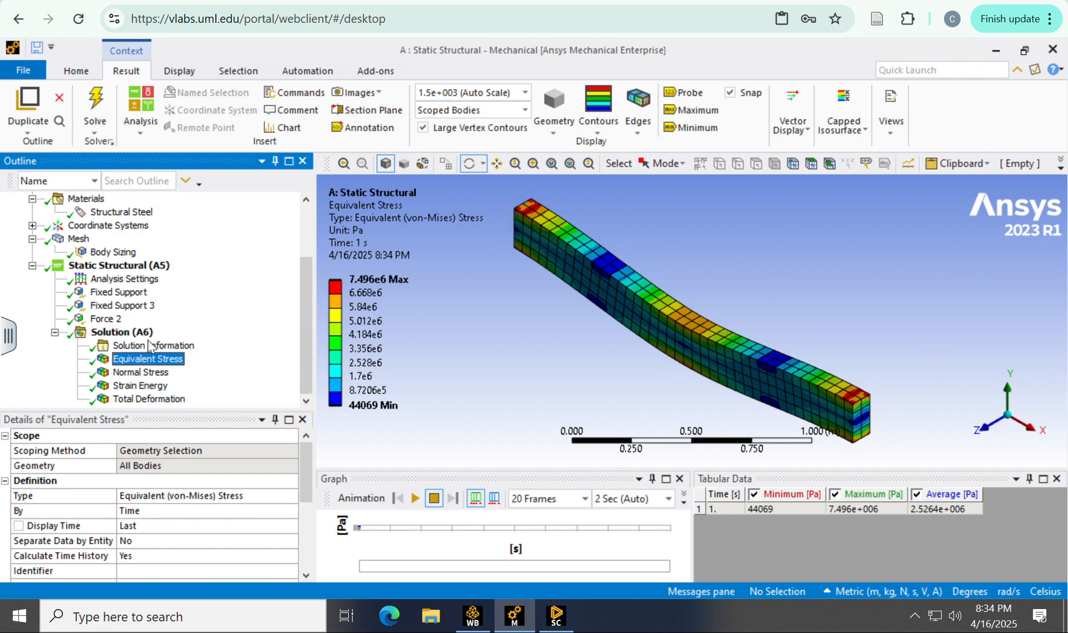
{"action": "left_click", "coordinate": [140, 372]}
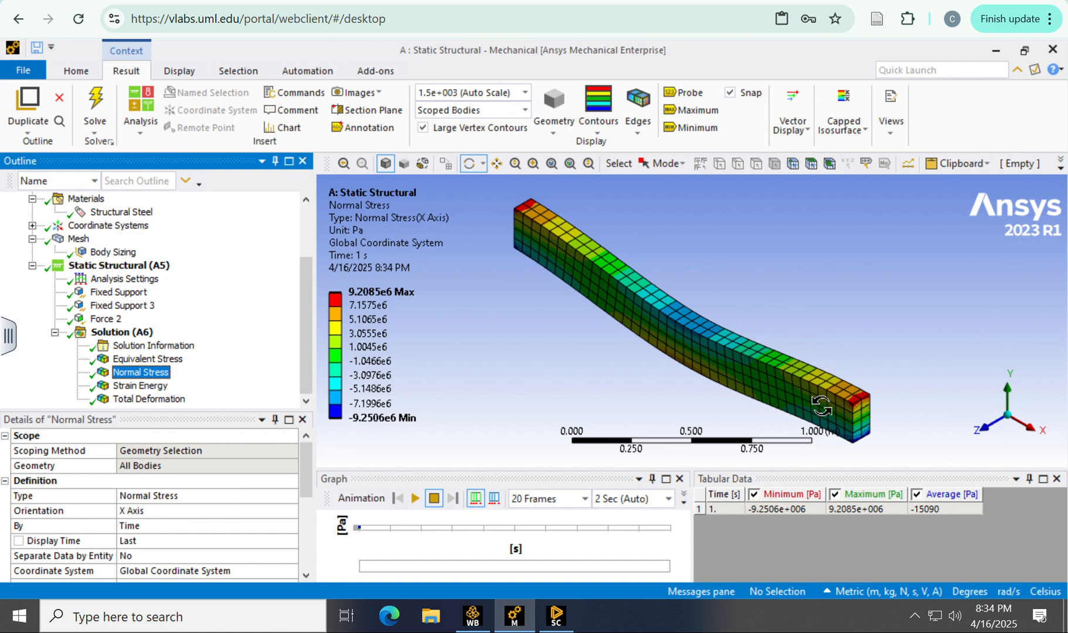
{"action": "left_click", "coordinate": [140, 385]}
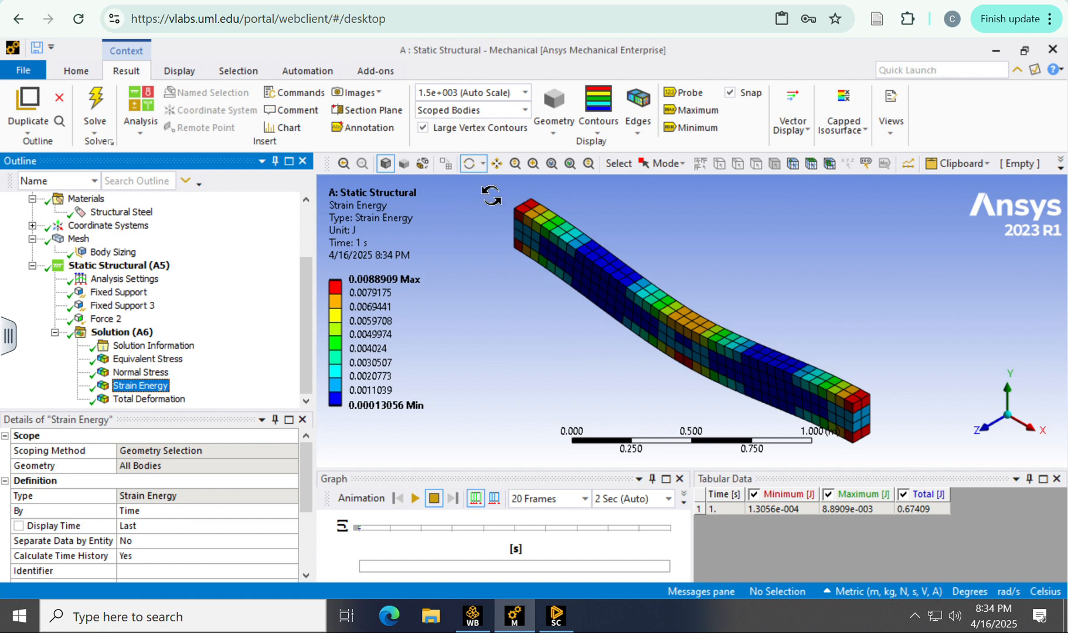
{"action": "left_click", "coordinate": [157, 404]}
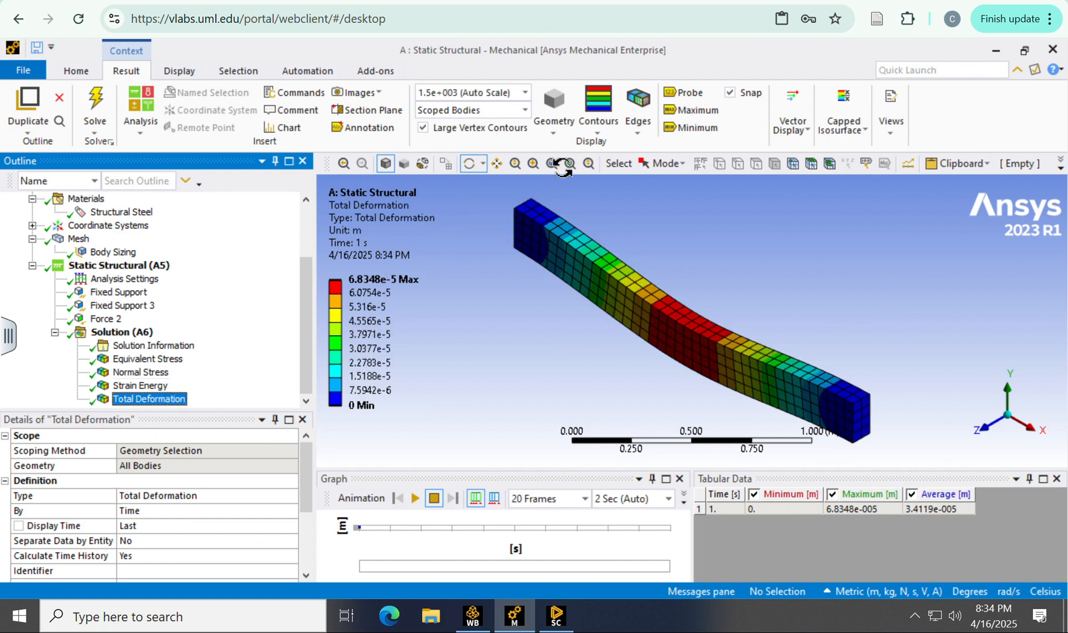